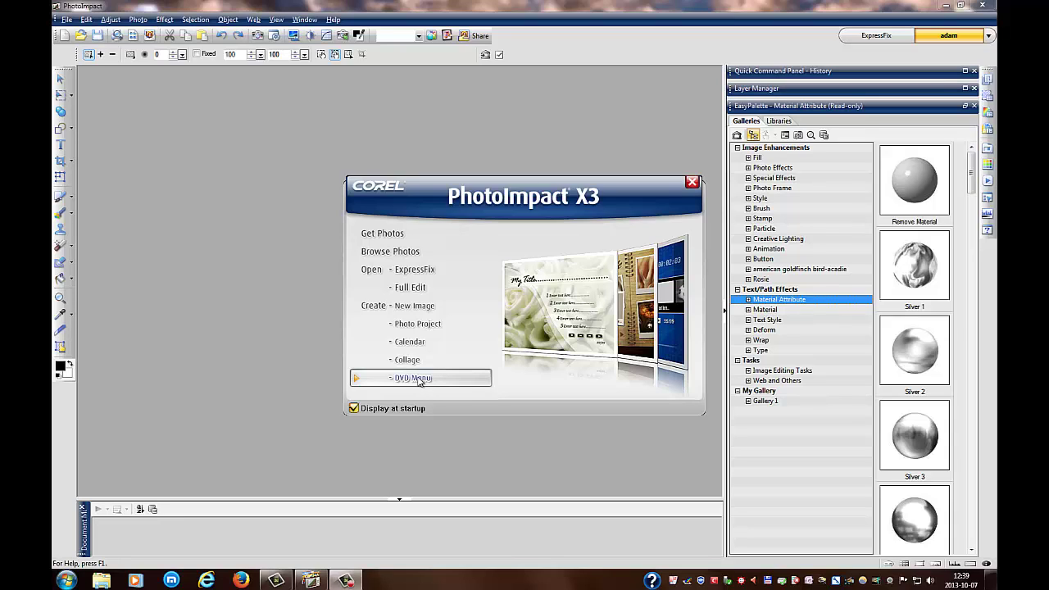
# Disable showing the welcome screen at startup and close it
pyautogui.click(354, 409)
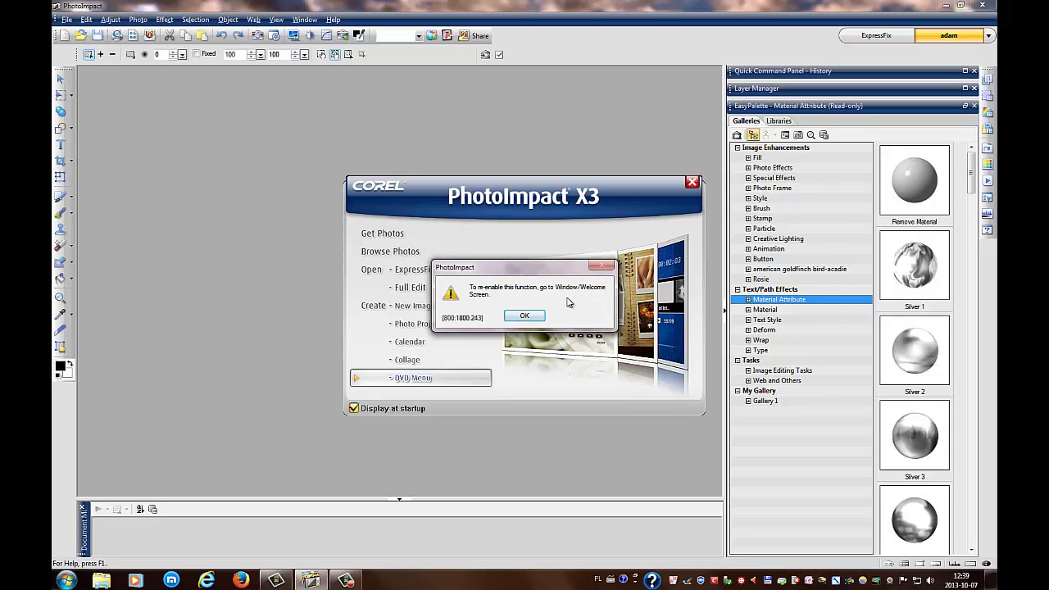
pyautogui.click(524, 317)
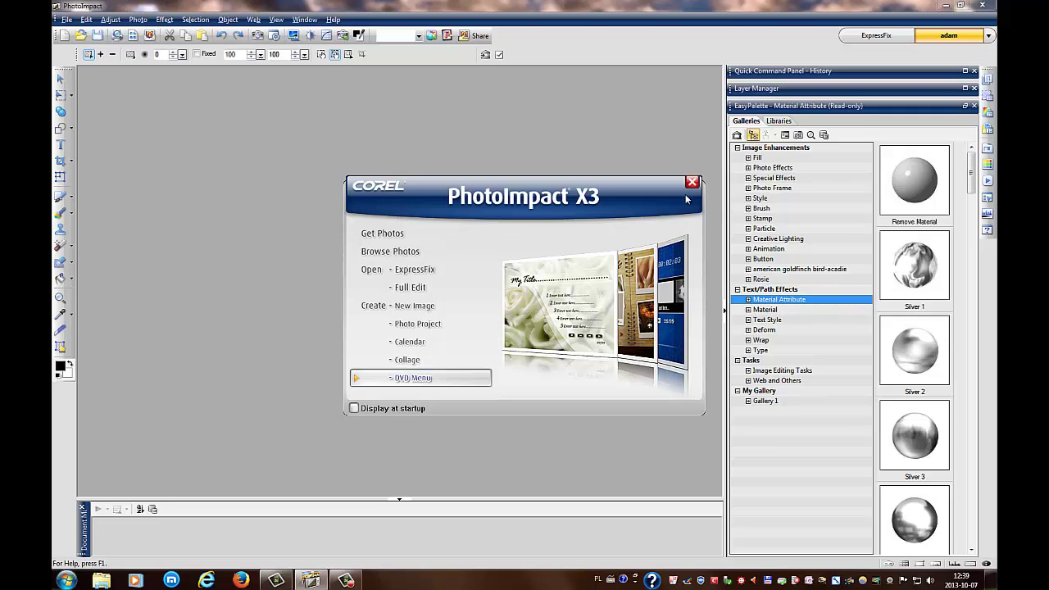
pyautogui.click(693, 182)
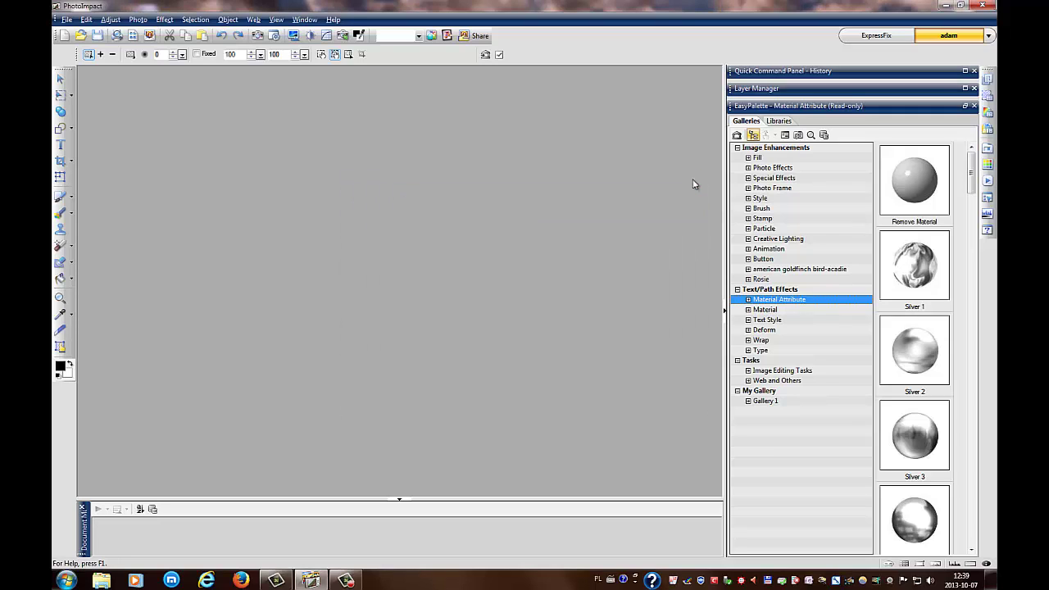
# Examine where the Welcome Screen can be re-enabled and which variants the selection, path, crop and retouching tools offer
pyautogui.click(305, 20)
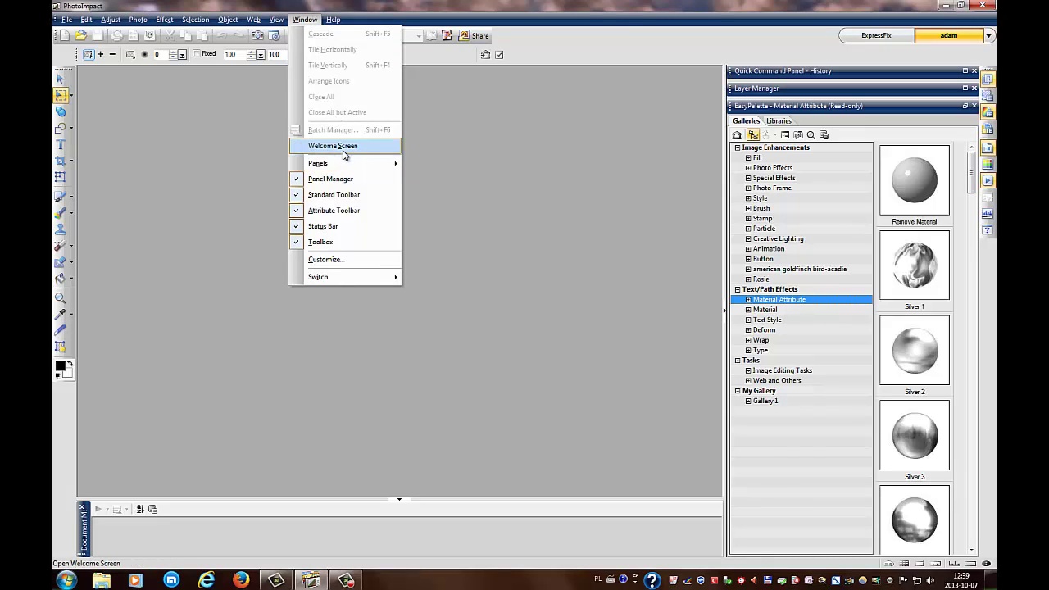
pyautogui.click(457, 129)
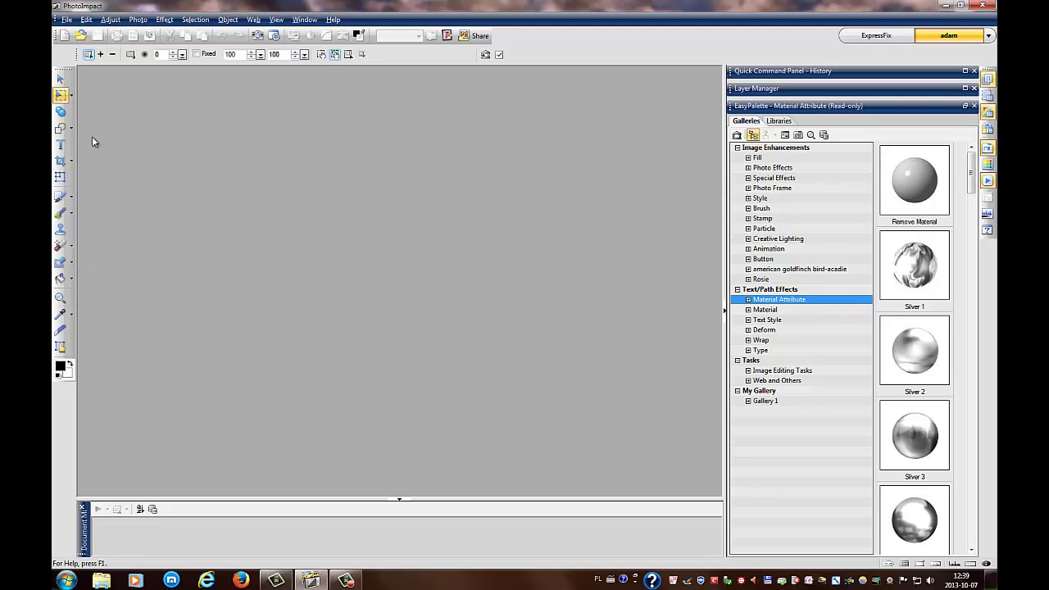
pyautogui.click(72, 96)
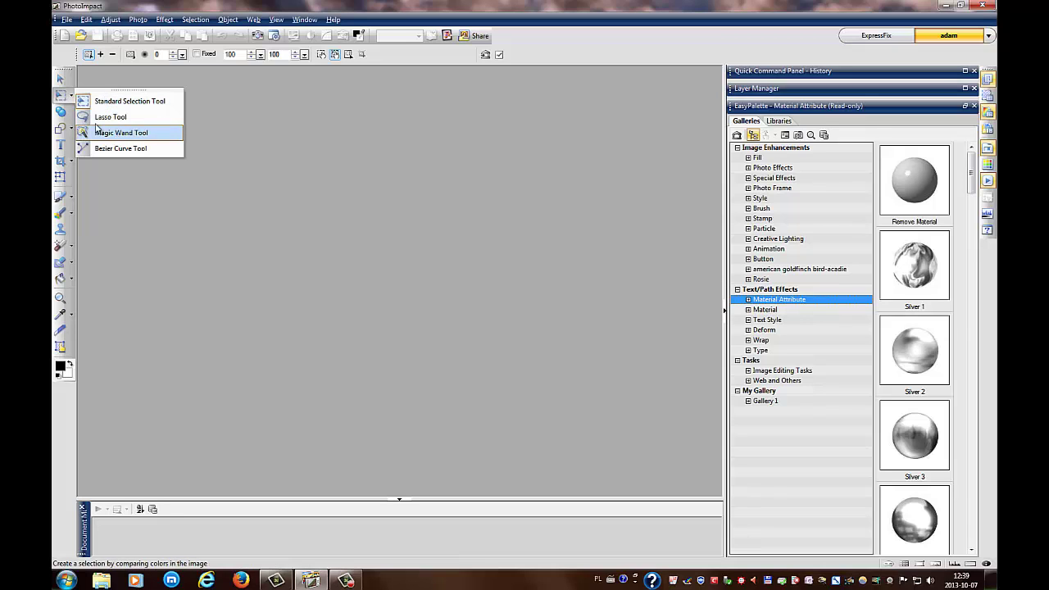
pyautogui.click(102, 132)
pyautogui.click(72, 130)
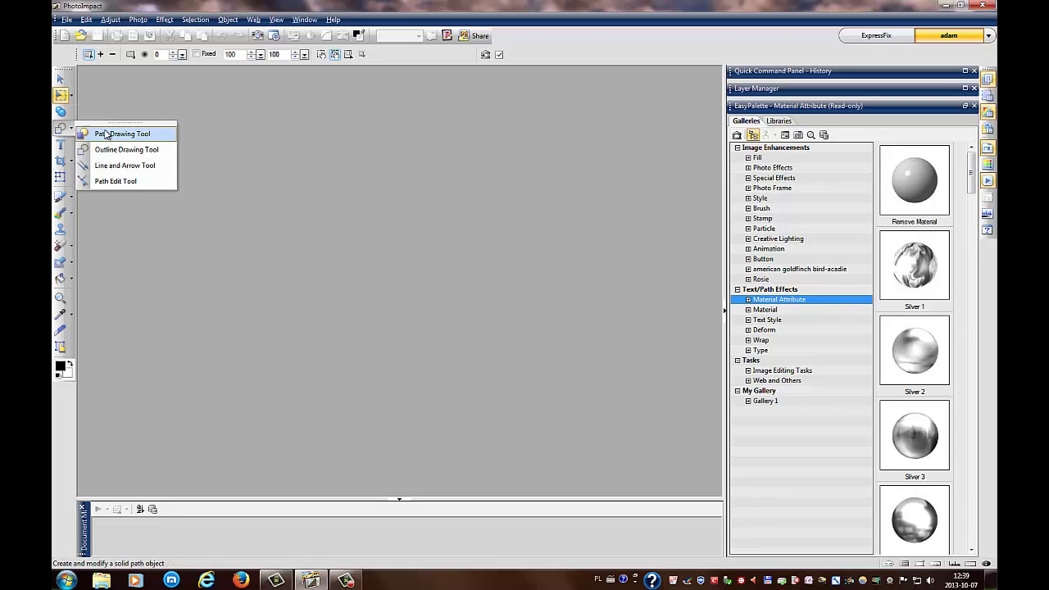
pyautogui.click(67, 163)
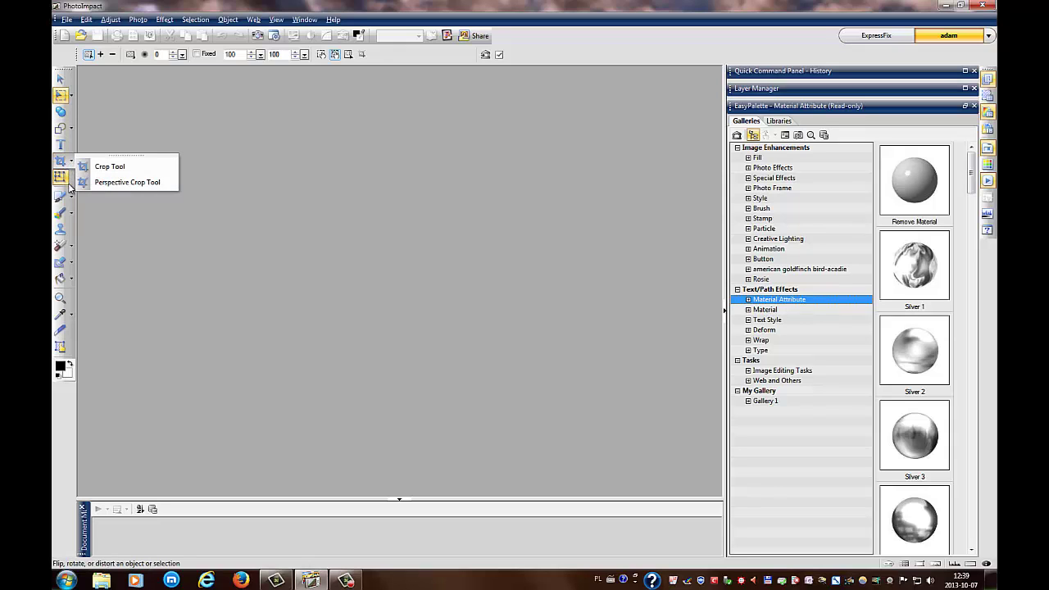
pyautogui.click(71, 198)
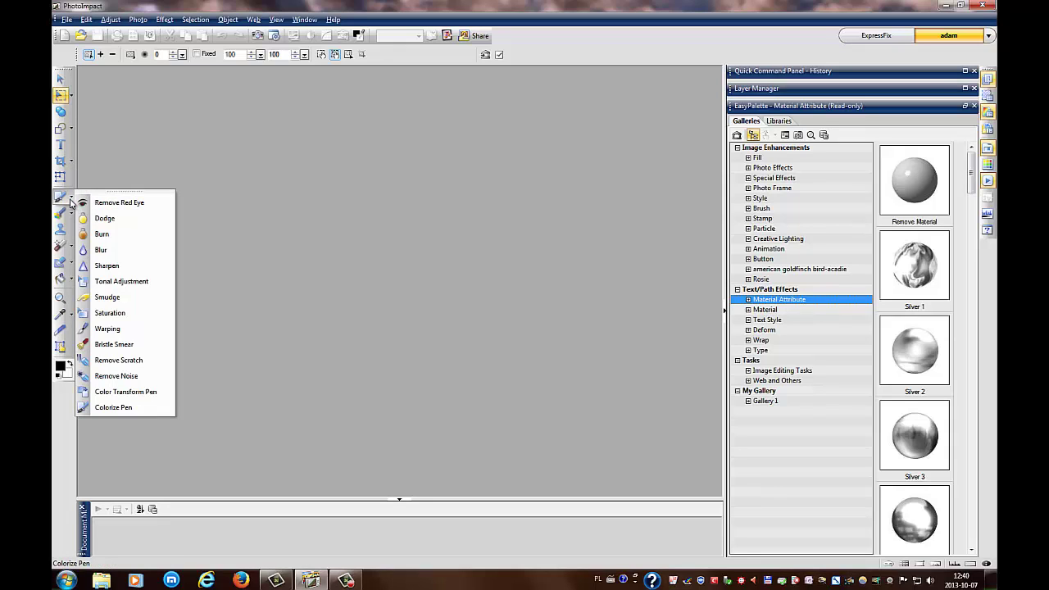
pyautogui.click(147, 100)
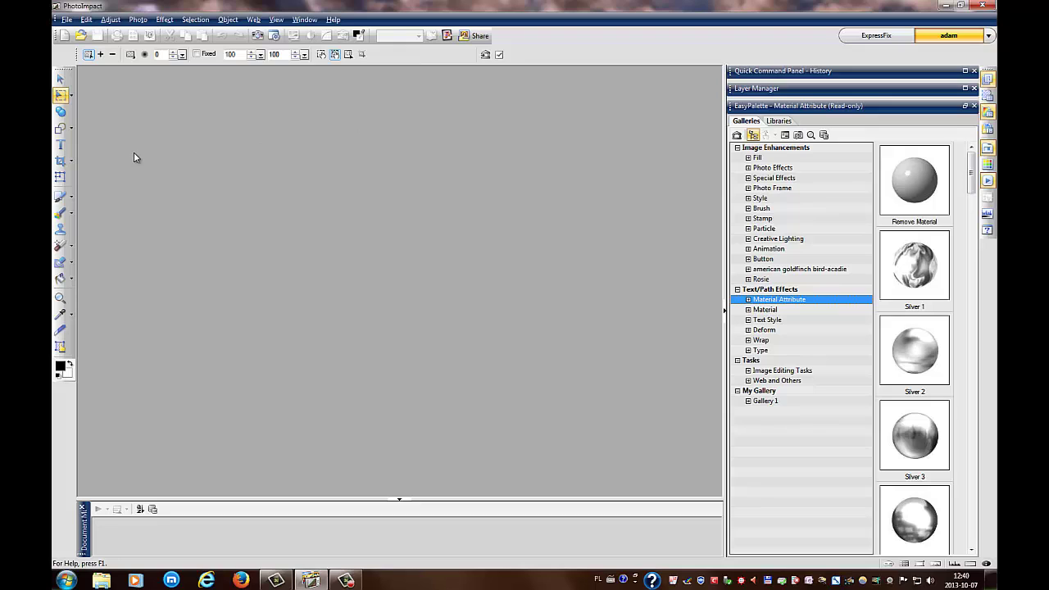
# Create a new image with a white canvas at the standard size of 1024 x 768 pixels
pyautogui.click(66, 129)
pyautogui.click(66, 130)
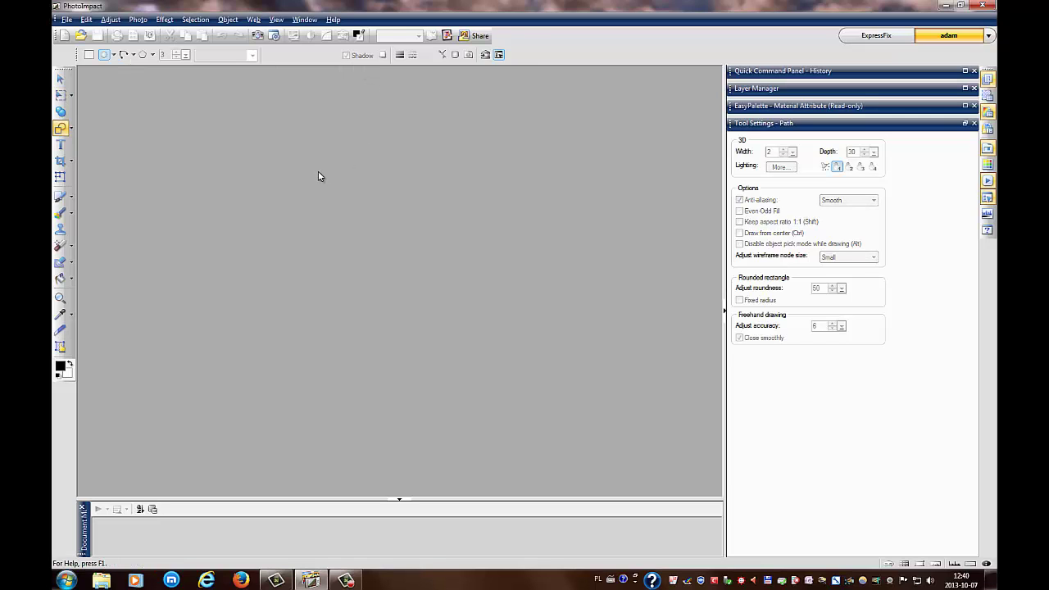
pyautogui.click(64, 36)
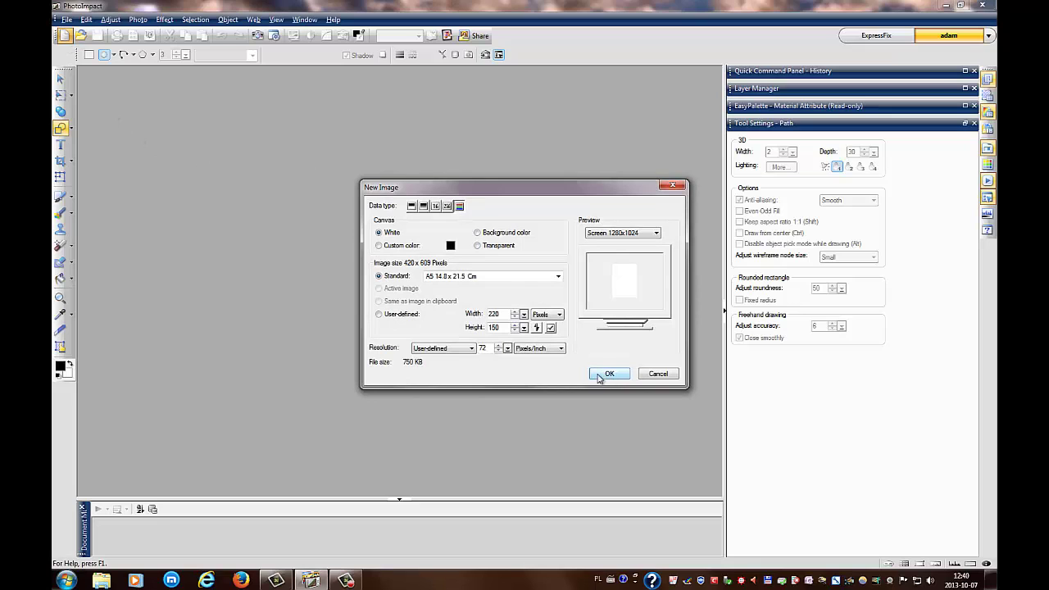
pyautogui.click(558, 277)
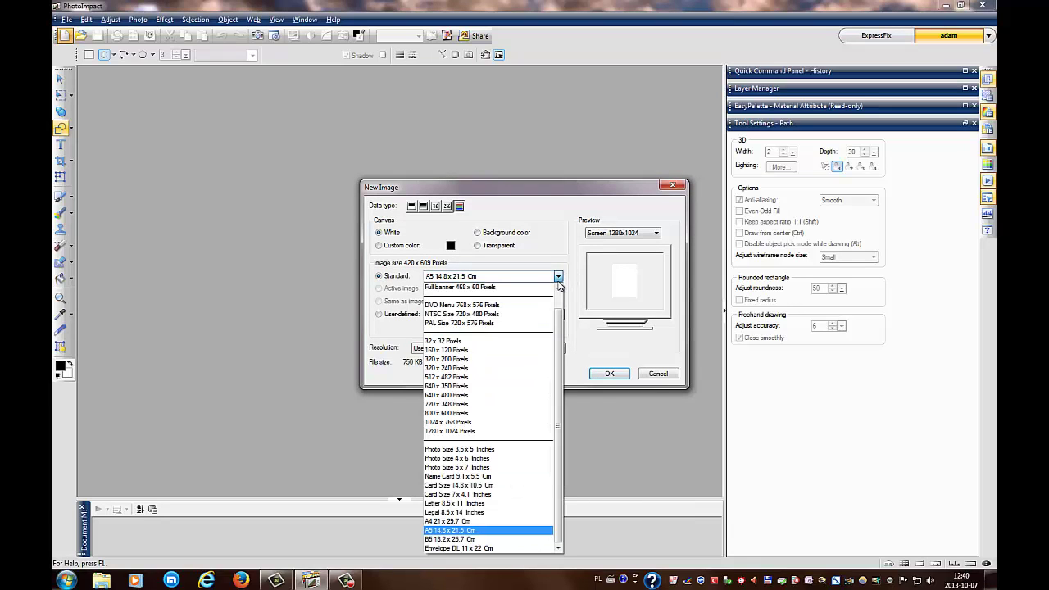
pyautogui.click(505, 421)
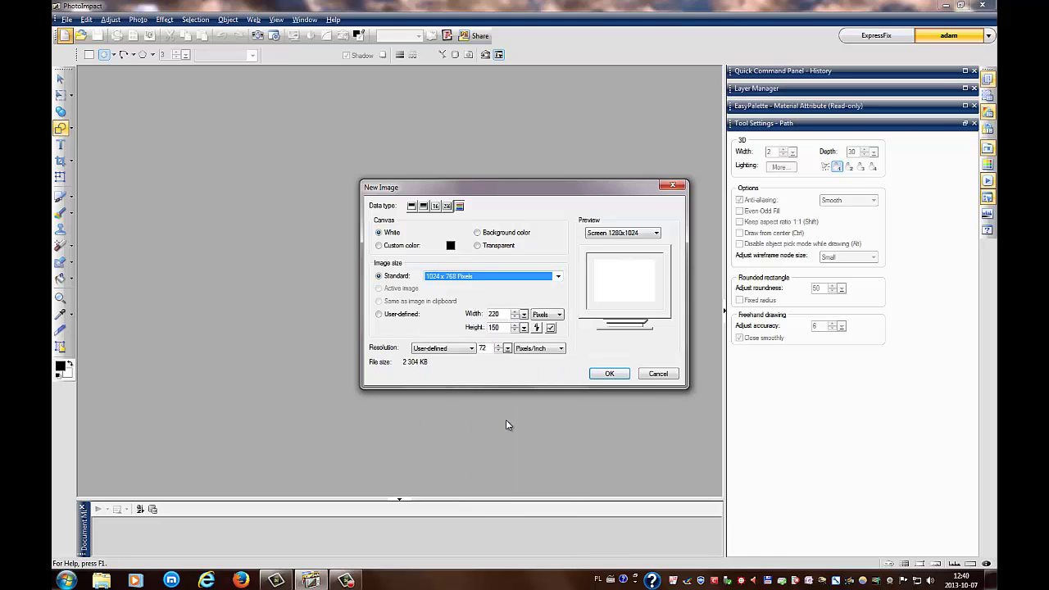
pyautogui.click(610, 374)
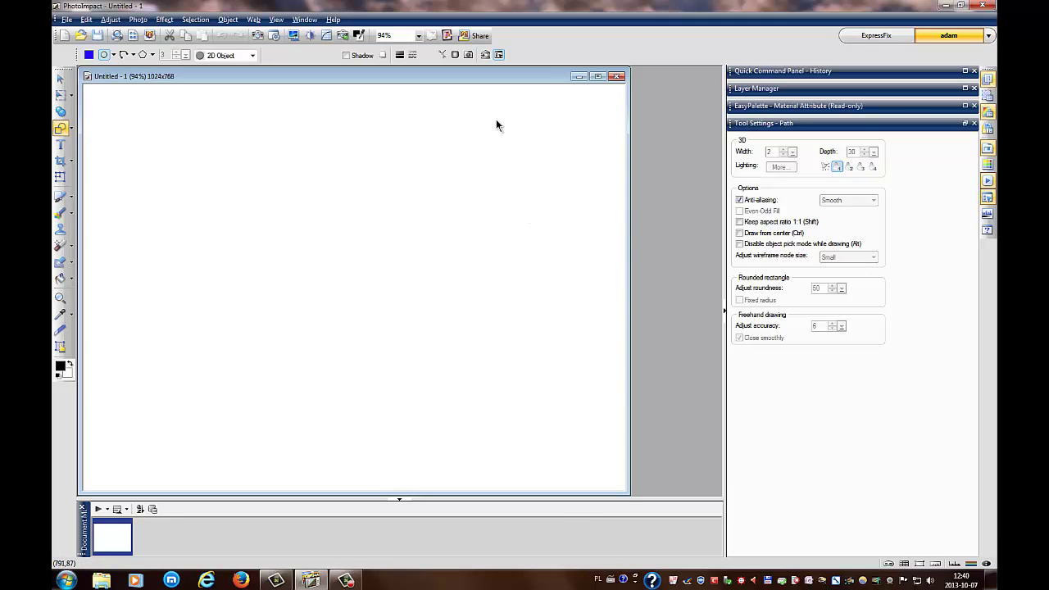
pyautogui.moveTo(469, 84); pyautogui.dragTo(492, 83)
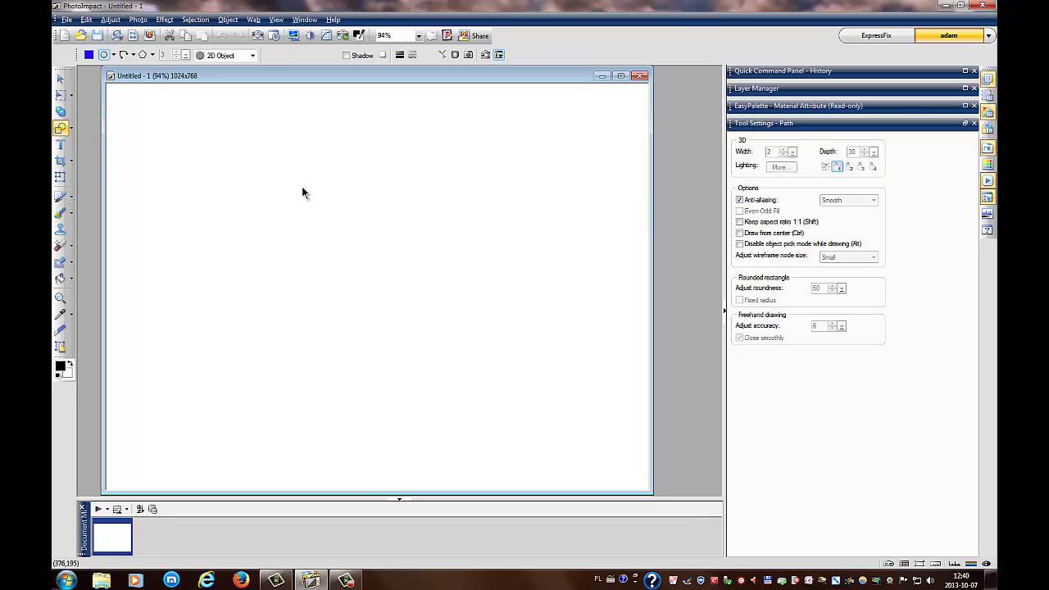
# Draw a solid blue rectangle about 234 x 131 pixels in the upper-left area of the canvas with the Path Drawing Tool
pyautogui.click(73, 128)
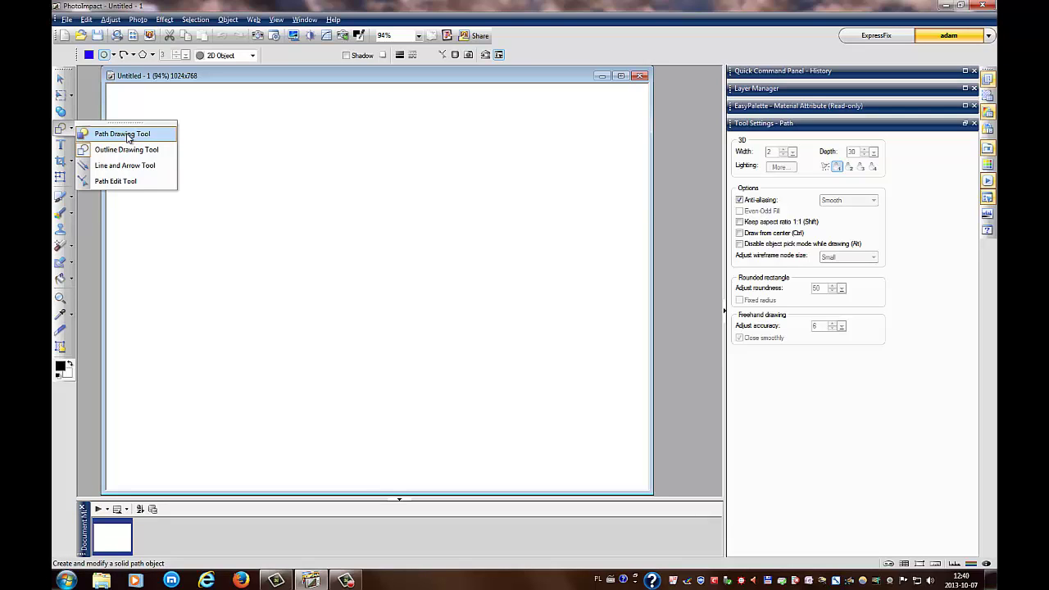
pyautogui.click(127, 136)
pyautogui.moveTo(144, 121); pyautogui.dragTo(269, 192)
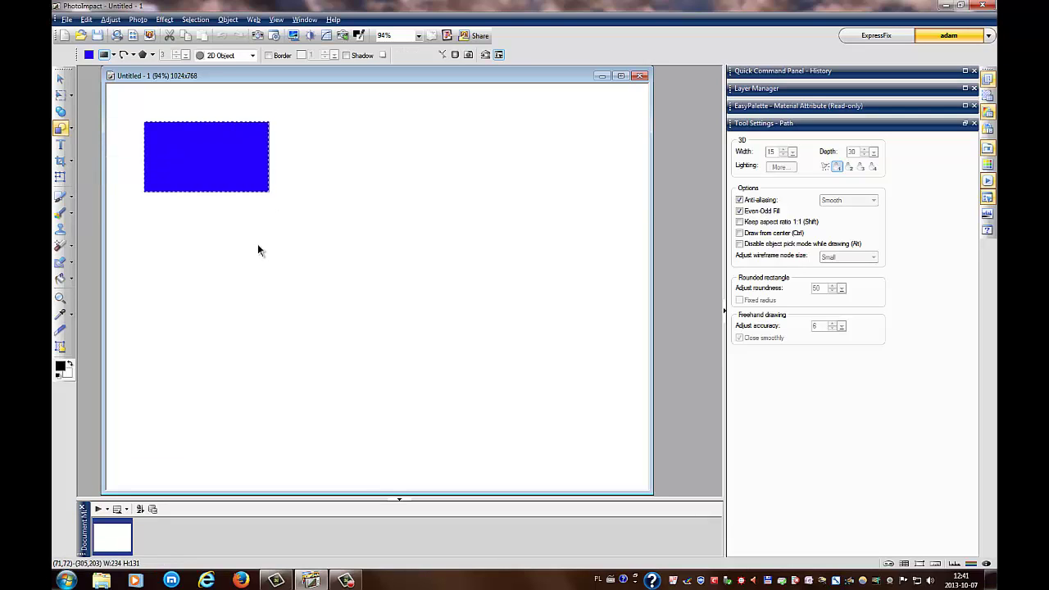
# Draw a blue circle outline below the rectangle with the Outline Drawing Tool
pyautogui.click(72, 130)
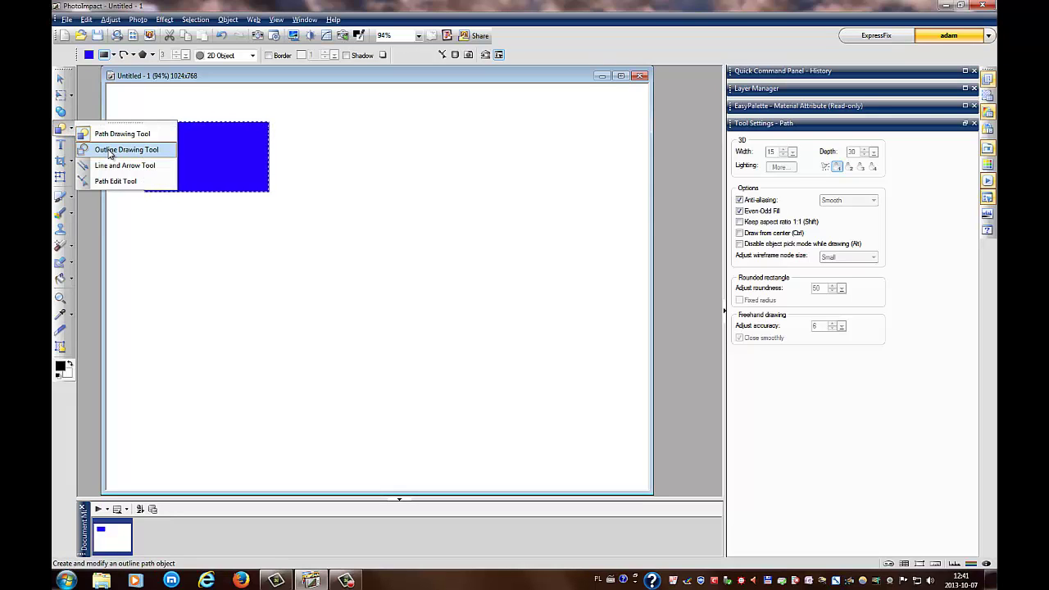
pyautogui.click(110, 150)
pyautogui.moveTo(149, 216); pyautogui.dragTo(278, 300)
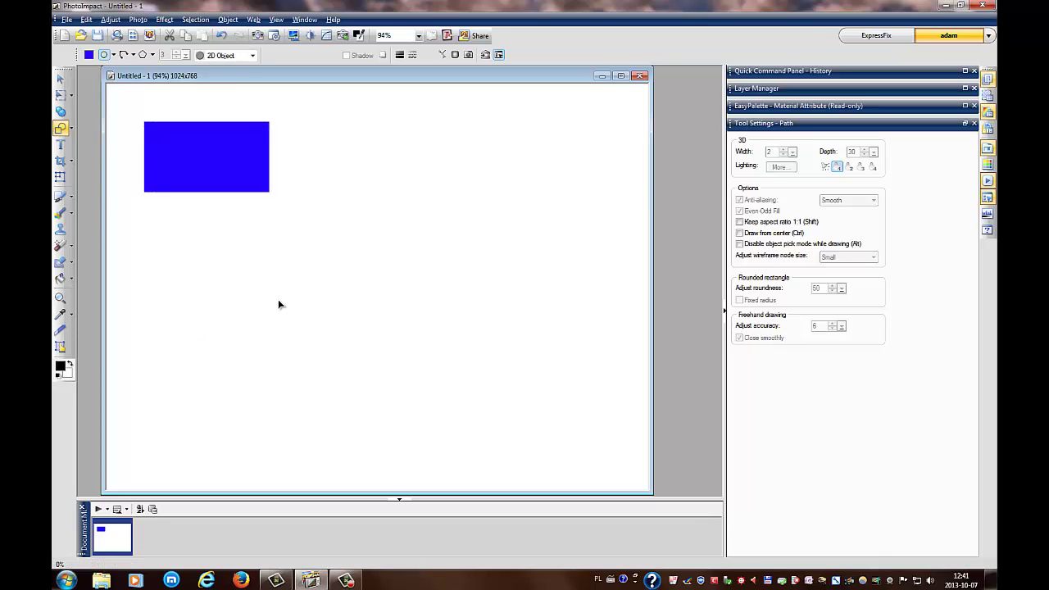
# Draw a diagonal arrow about 101 pixels wide and 177 pixels high beside the rectangle with the Line and Arrow Tool
pyautogui.click(71, 129)
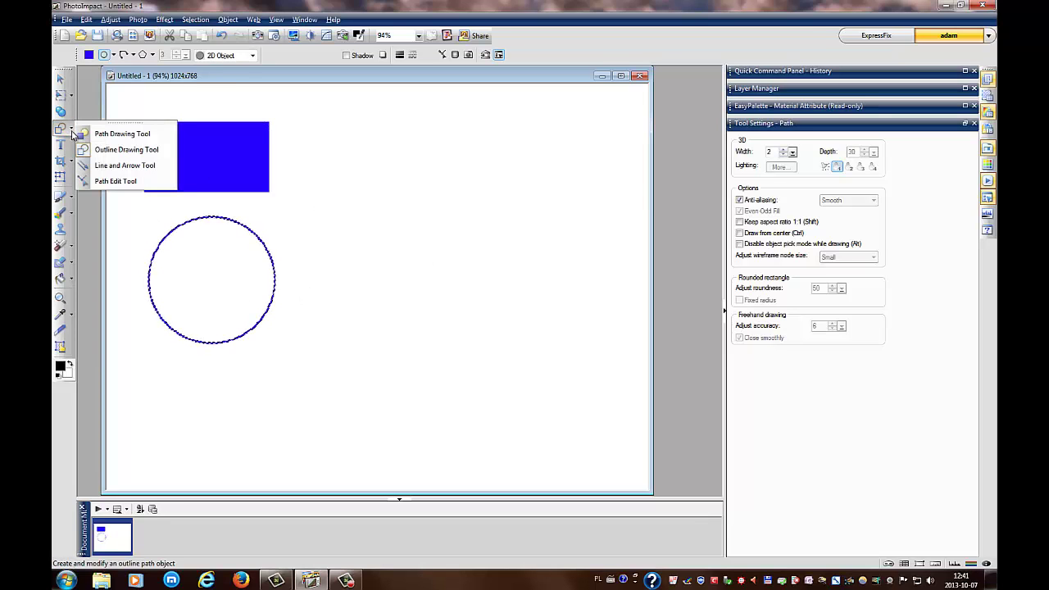
pyautogui.click(107, 166)
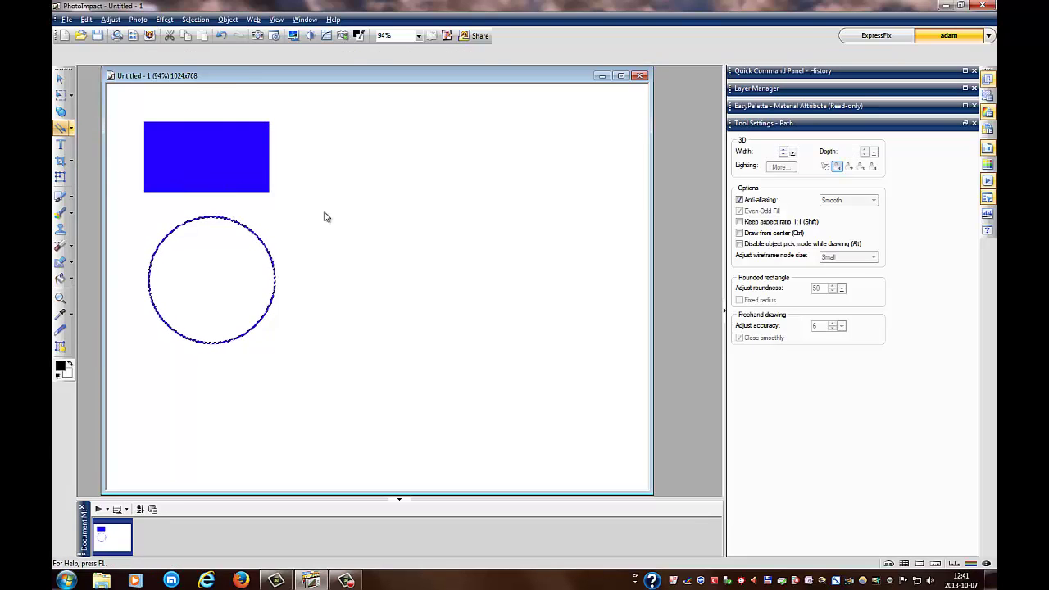
pyautogui.moveTo(357, 195); pyautogui.dragTo(330, 145)
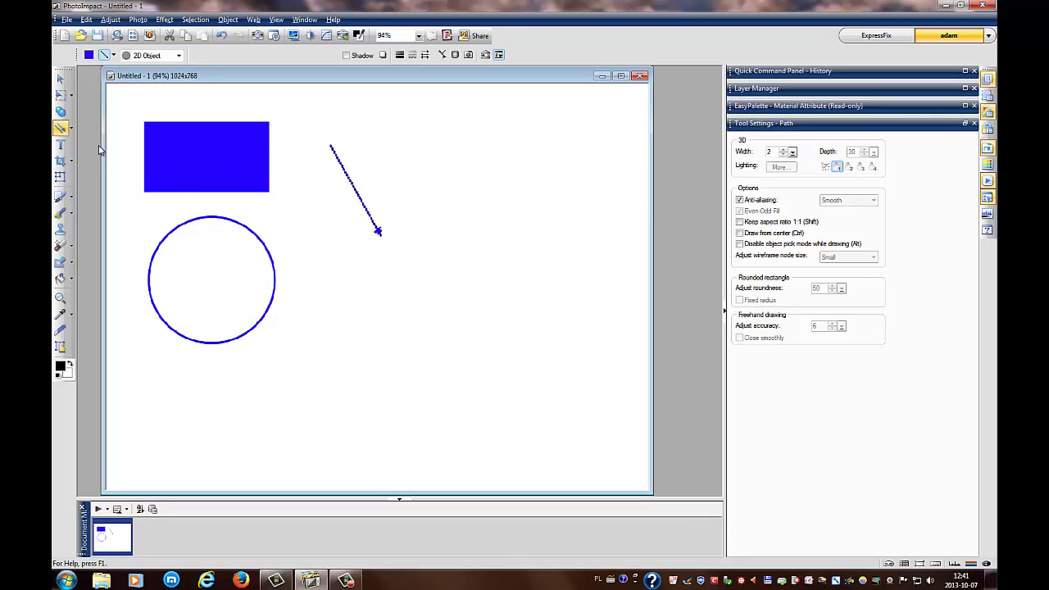
# Switch to the Path Edit Tool and close the image without saving changes
pyautogui.click(73, 128)
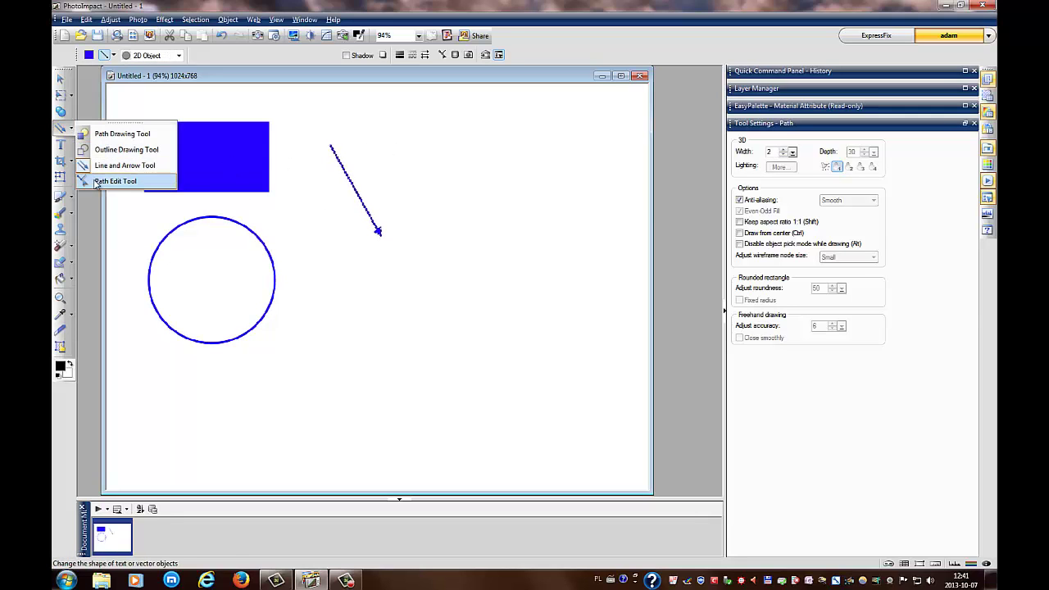
pyautogui.click(111, 180)
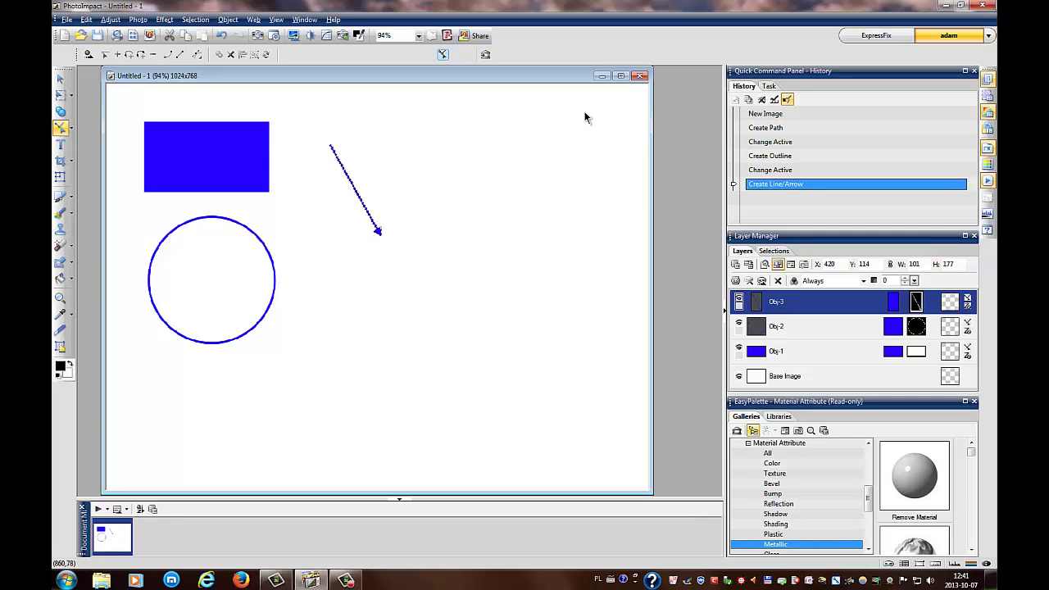
pyautogui.click(643, 77)
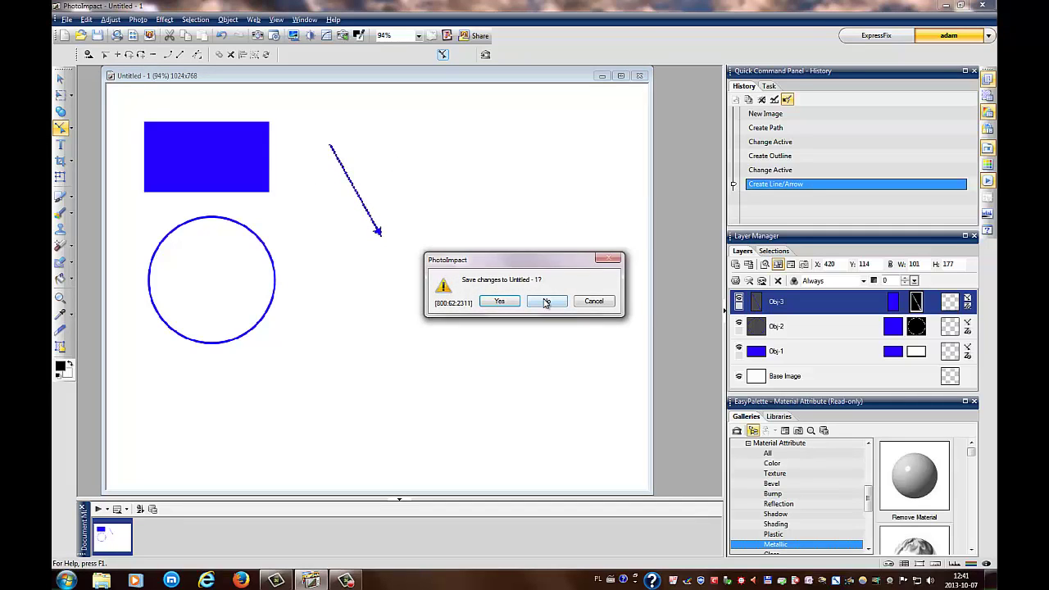
pyautogui.click(544, 300)
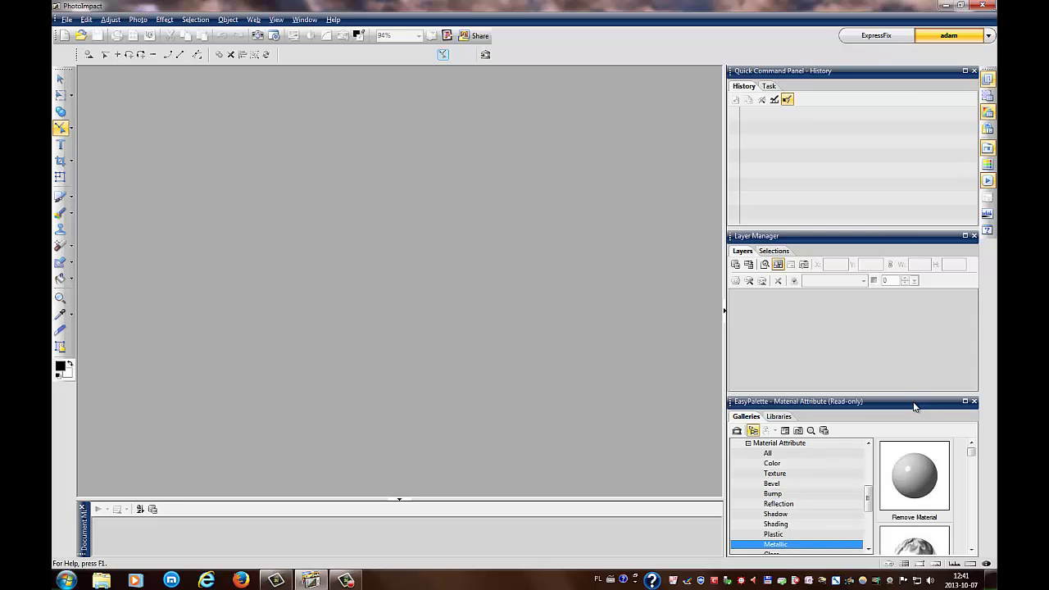
# Expand the EasyPalette and create a new image from the Park picture in the Photo fill gallery
pyautogui.click(965, 402)
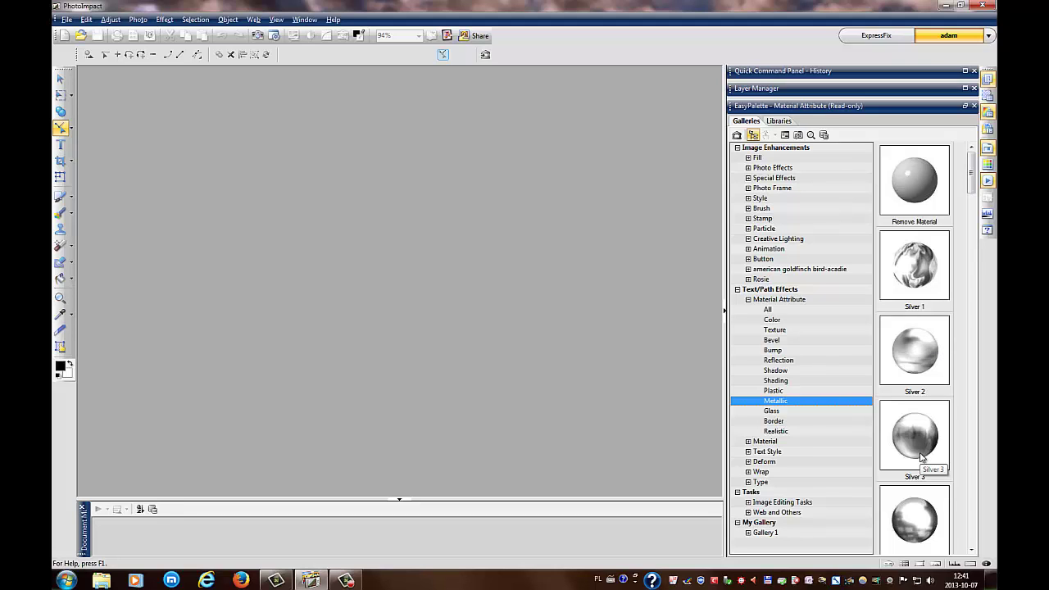
pyautogui.click(761, 150)
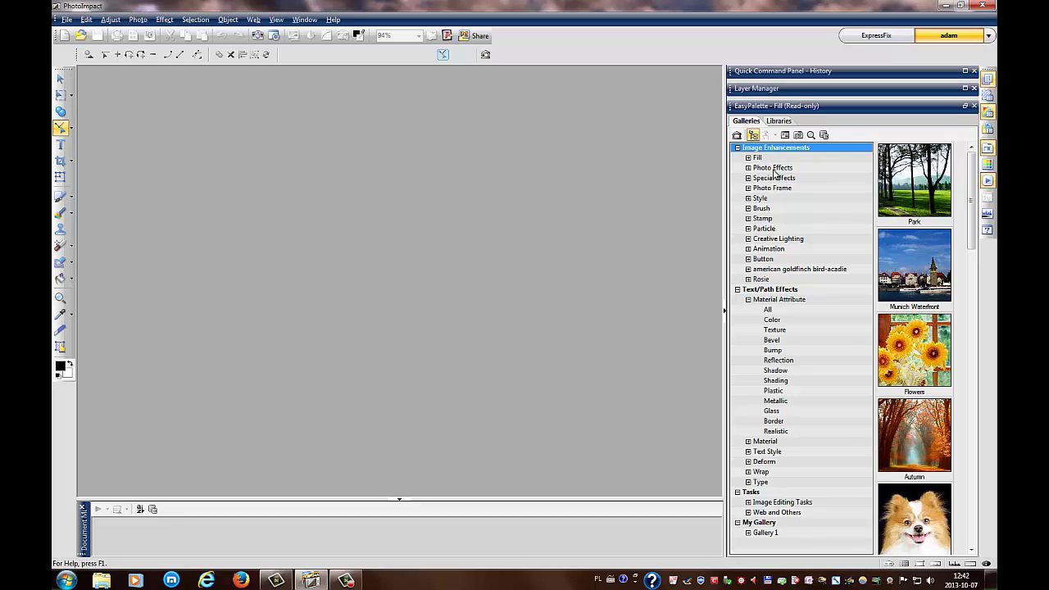
pyautogui.click(748, 158)
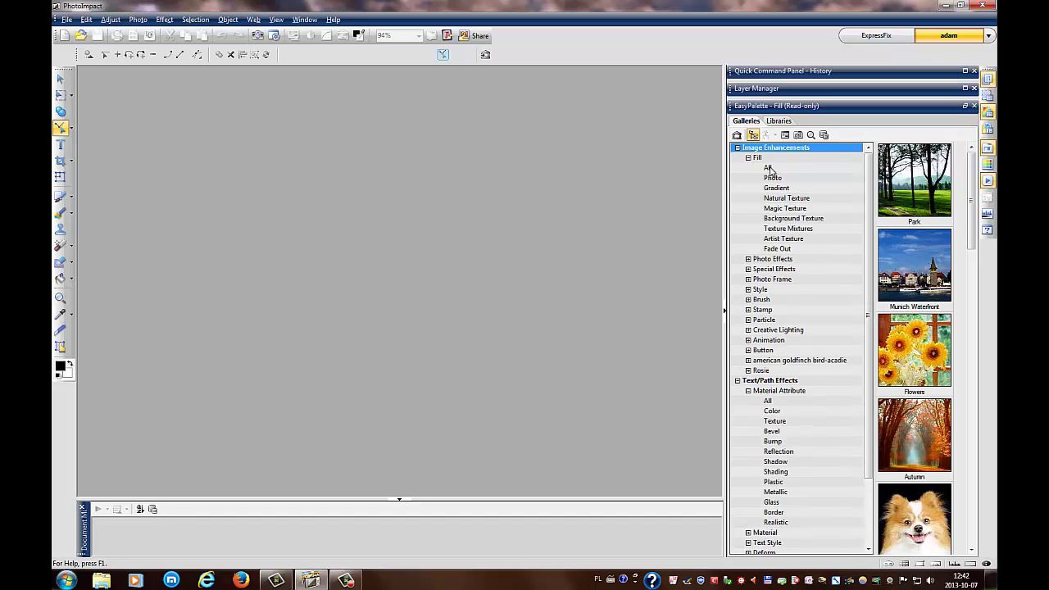
pyautogui.click(772, 178)
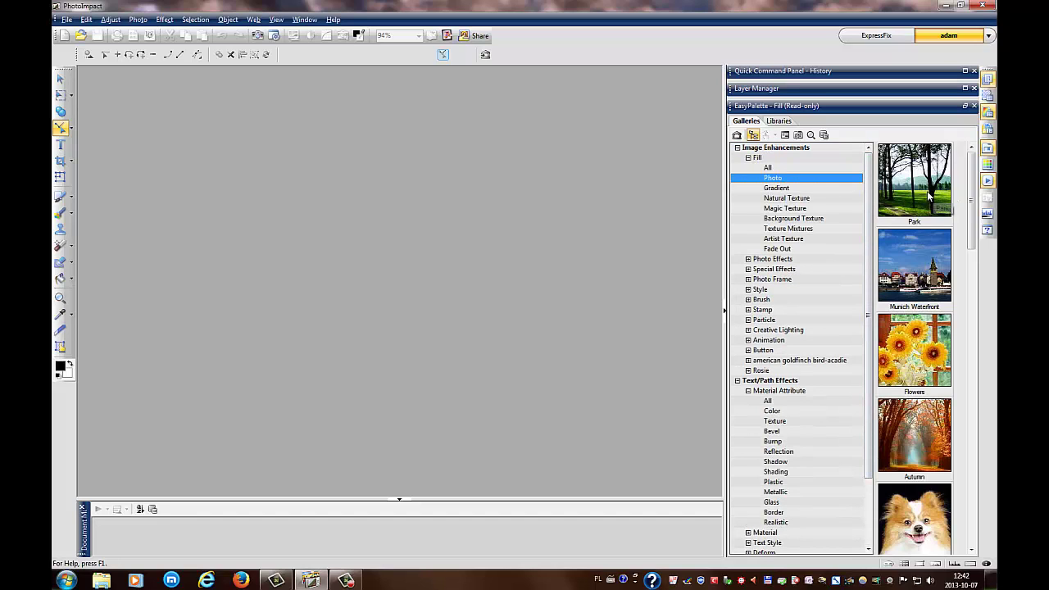
pyautogui.click(920, 189)
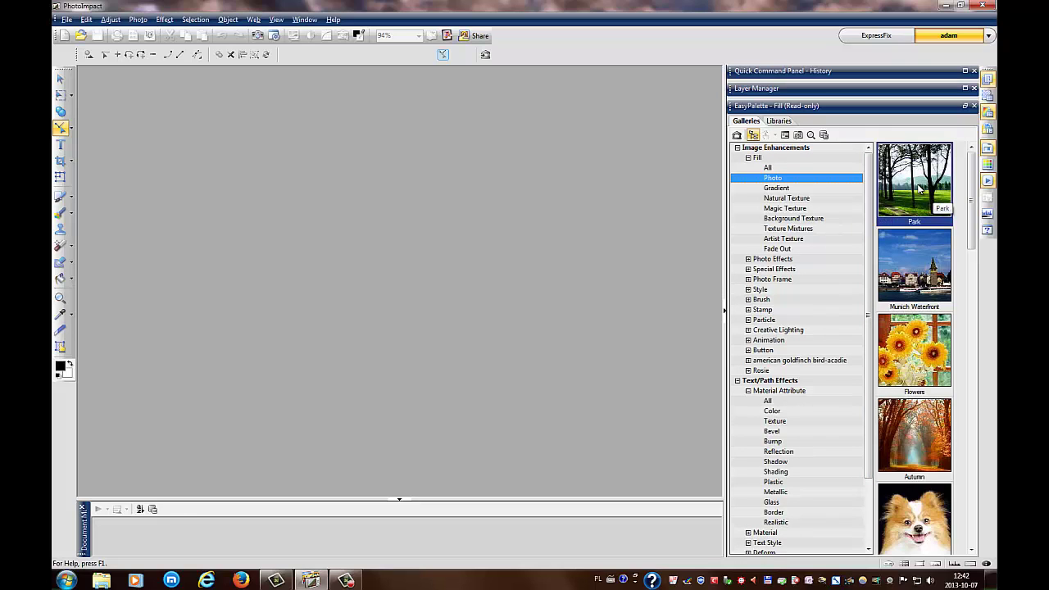
pyautogui.doubleClick(920, 189)
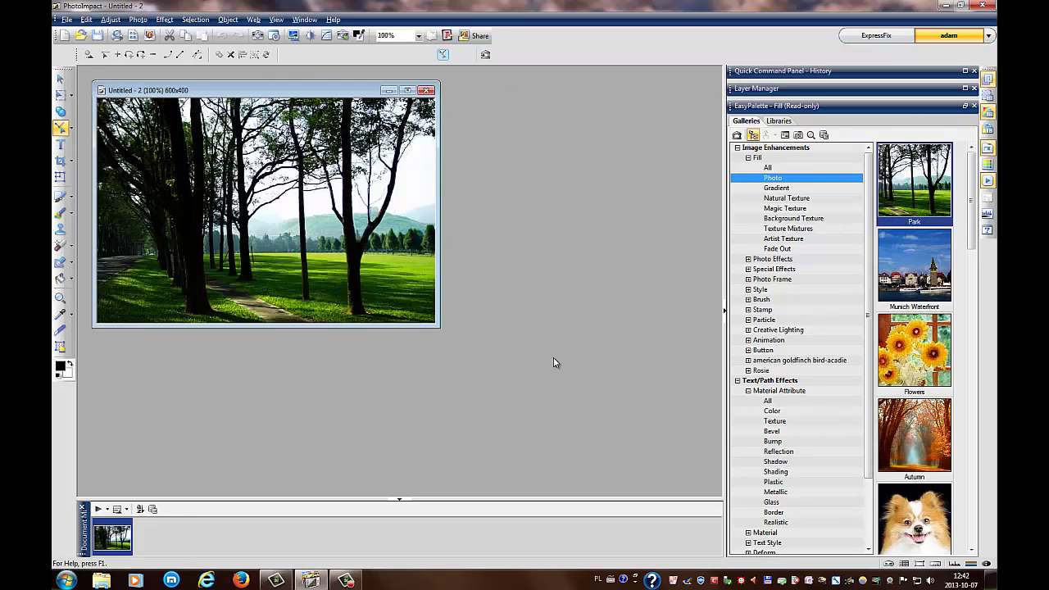
# Fill the open image with the Munich Waterfront photo and place a new image made from the Park photo partly over it
pyautogui.doubleClick(911, 273)
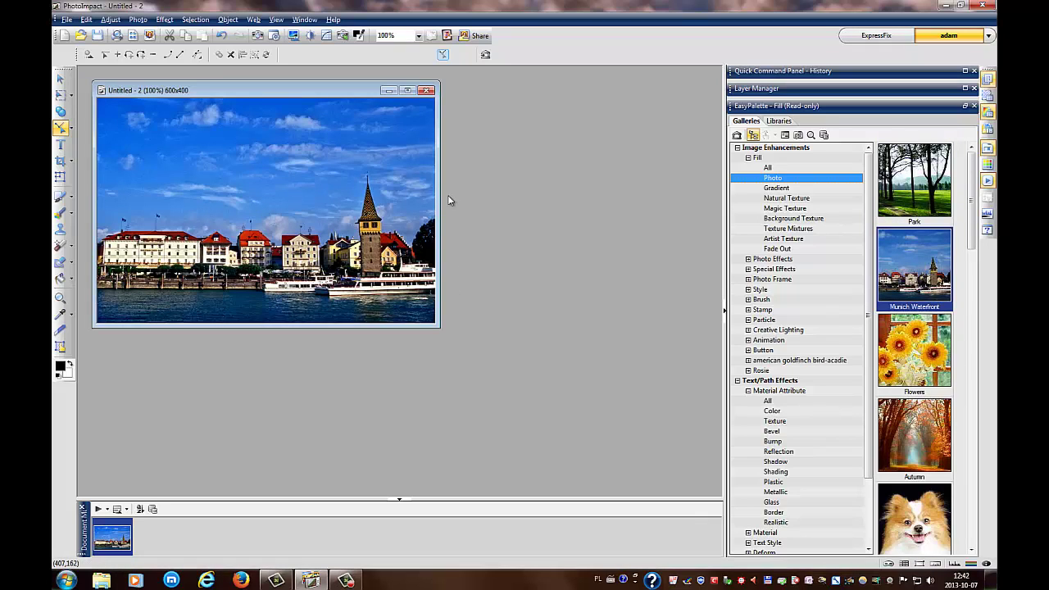
pyautogui.click(922, 185)
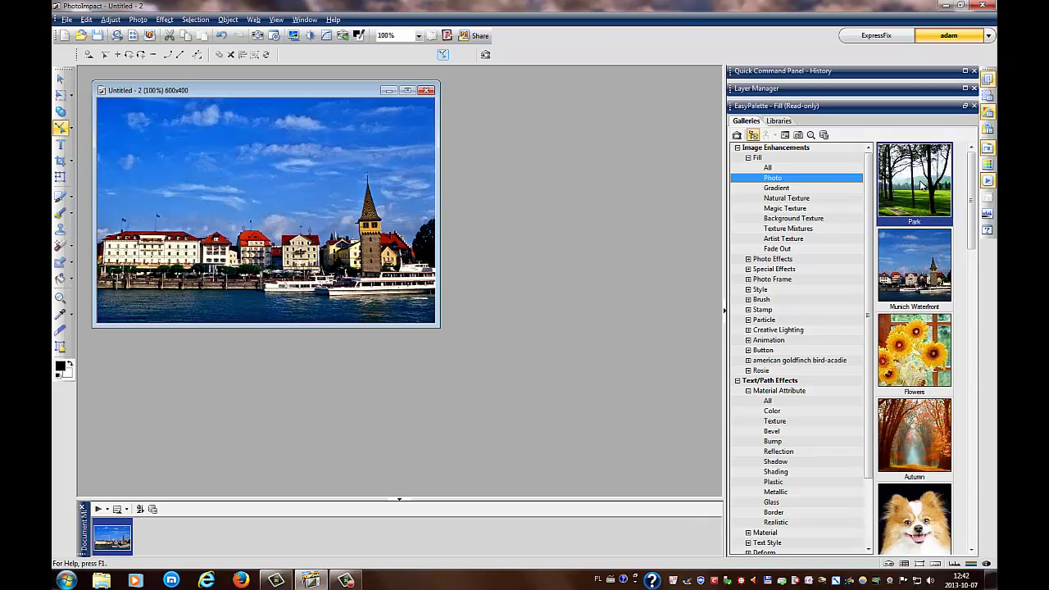
pyautogui.moveTo(441, 202); pyautogui.dragTo(443, 205)
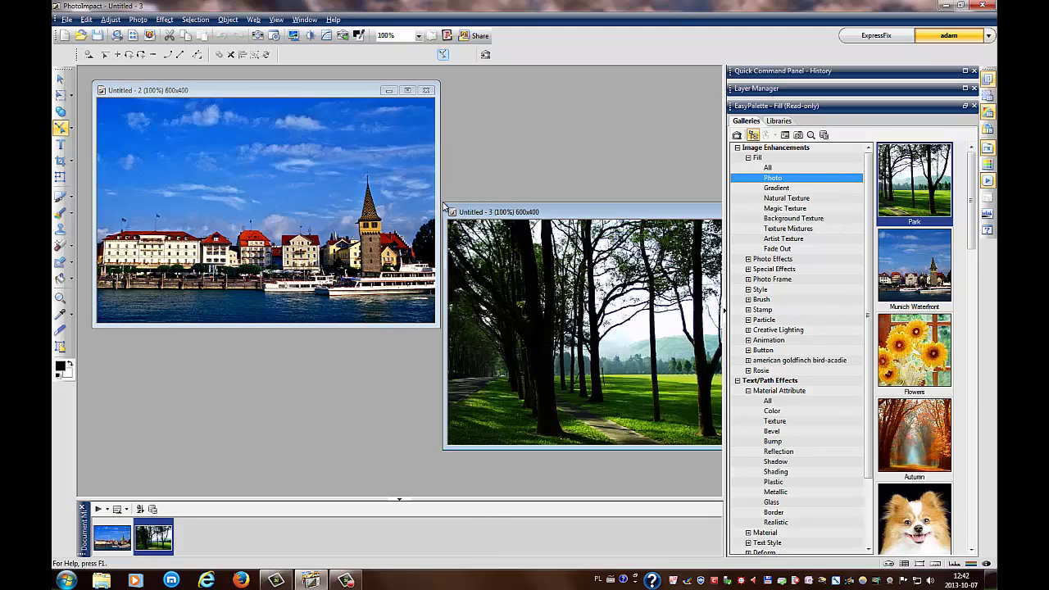
pyautogui.moveTo(516, 214); pyautogui.dragTo(351, 174)
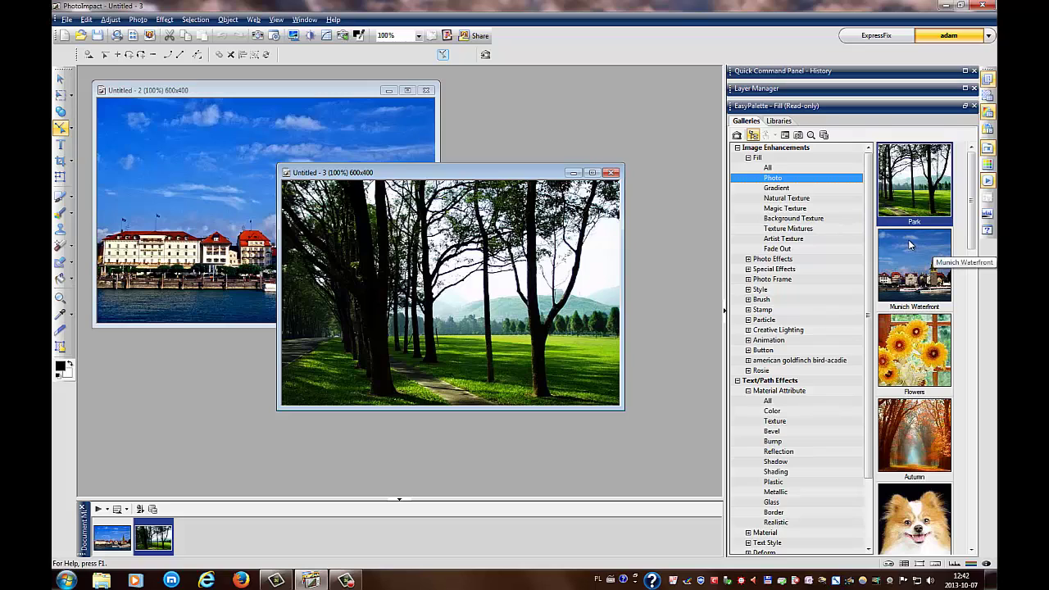
# Show the Photo Effects gallery with the Fill group collapsed, using the Park image for its effect thumbnails
pyautogui.click(749, 259)
pyautogui.click(771, 260)
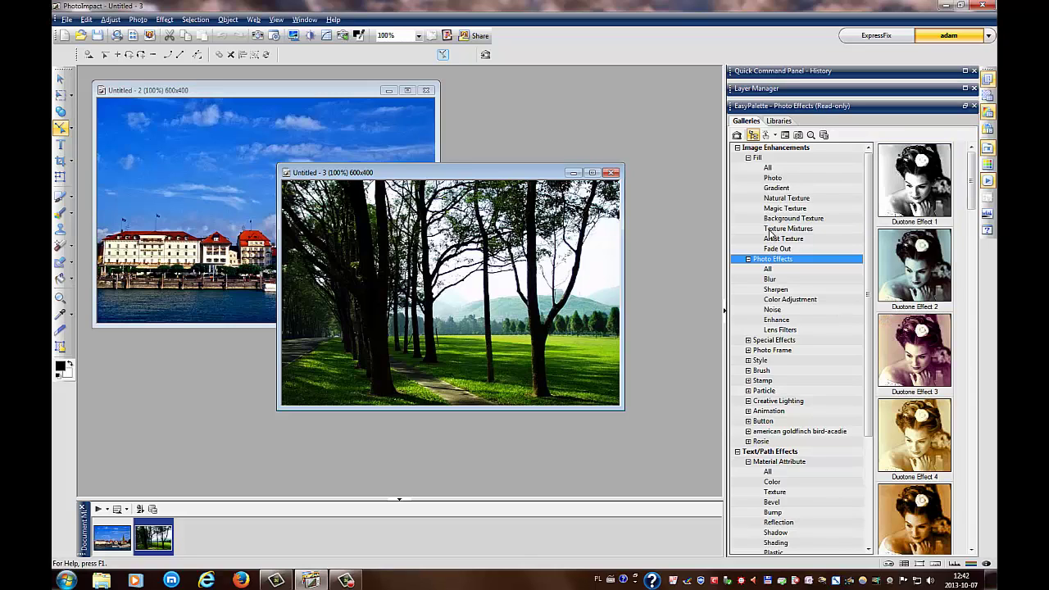
pyautogui.click(748, 158)
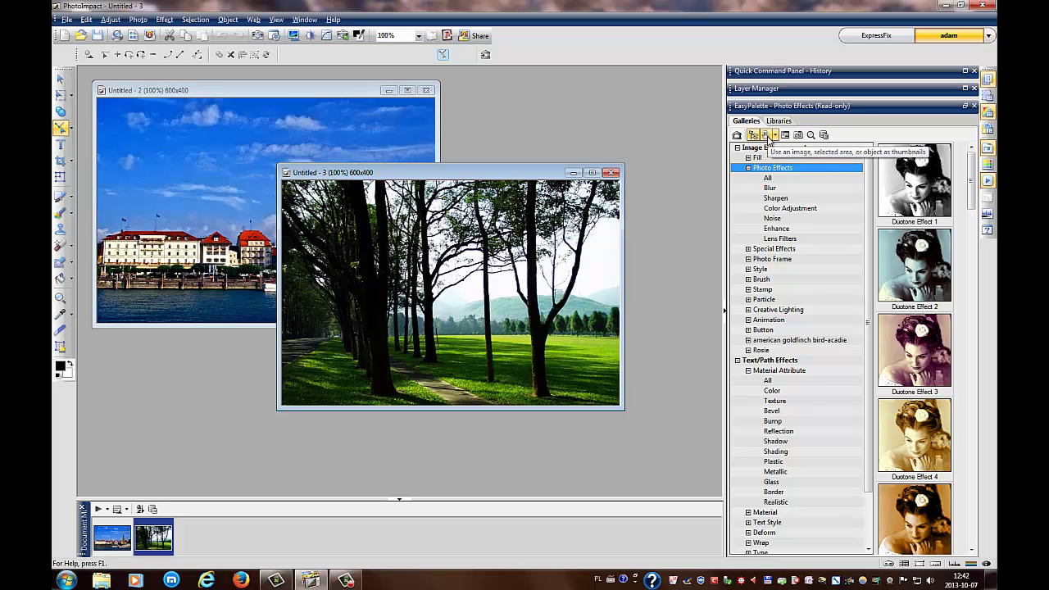
pyautogui.click(767, 136)
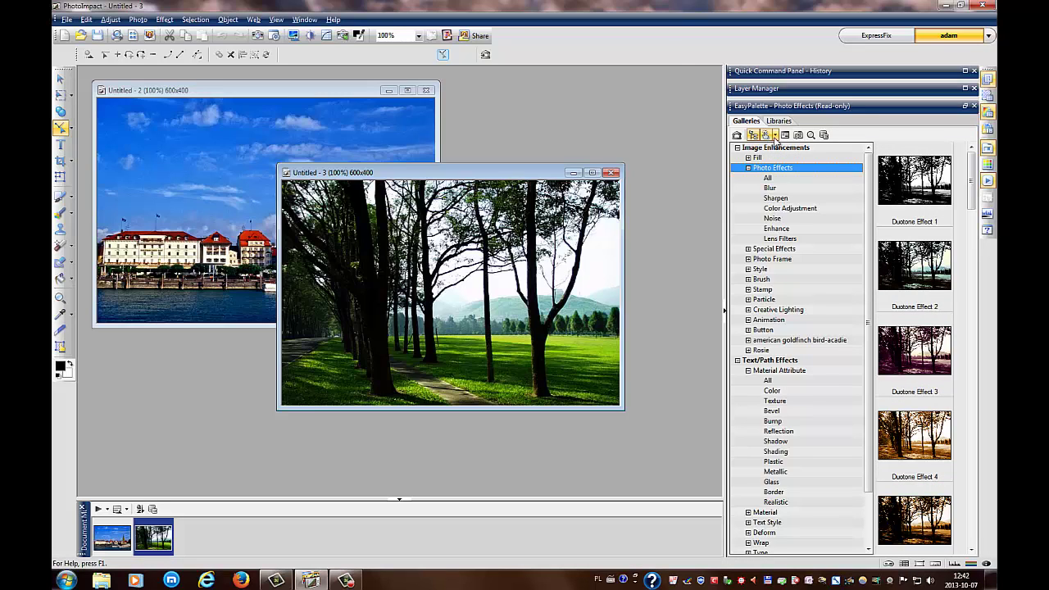
# Apply Duotone Effect 6 from the Photo Effects gallery to the Park image
pyautogui.click(975, 208)
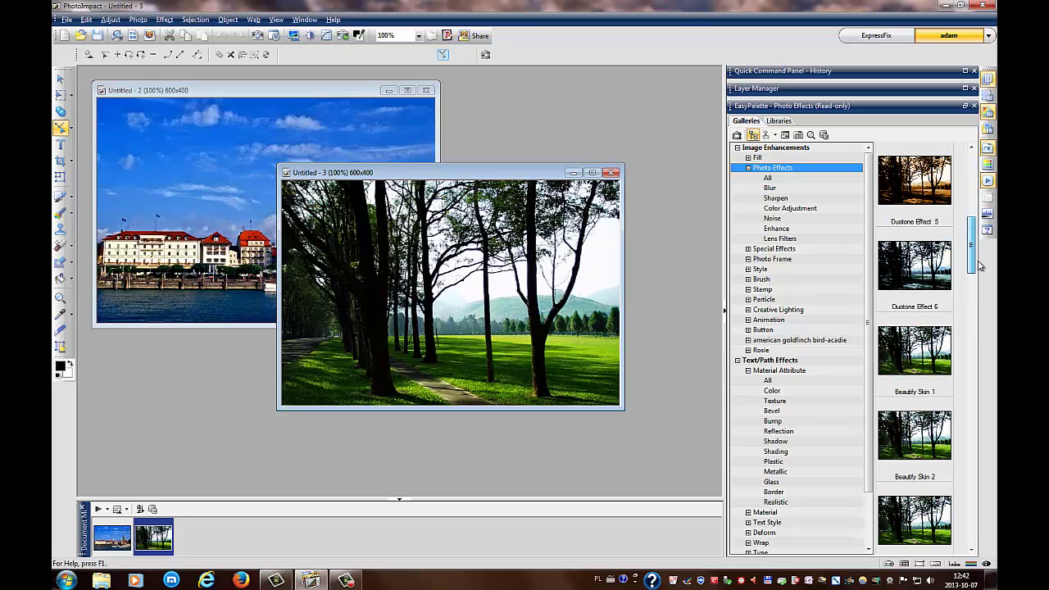
pyautogui.doubleClick(920, 279)
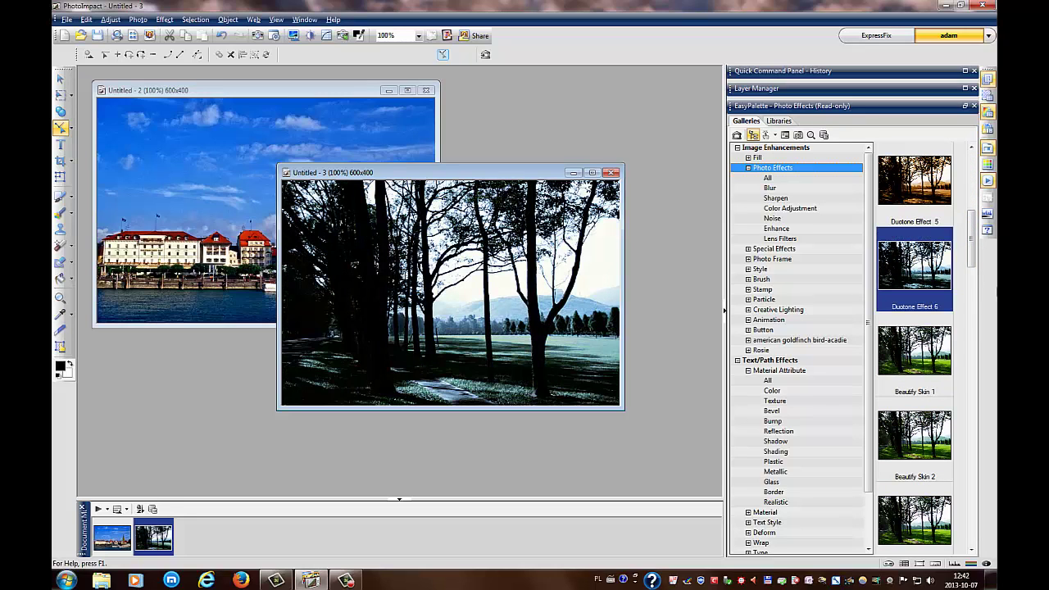